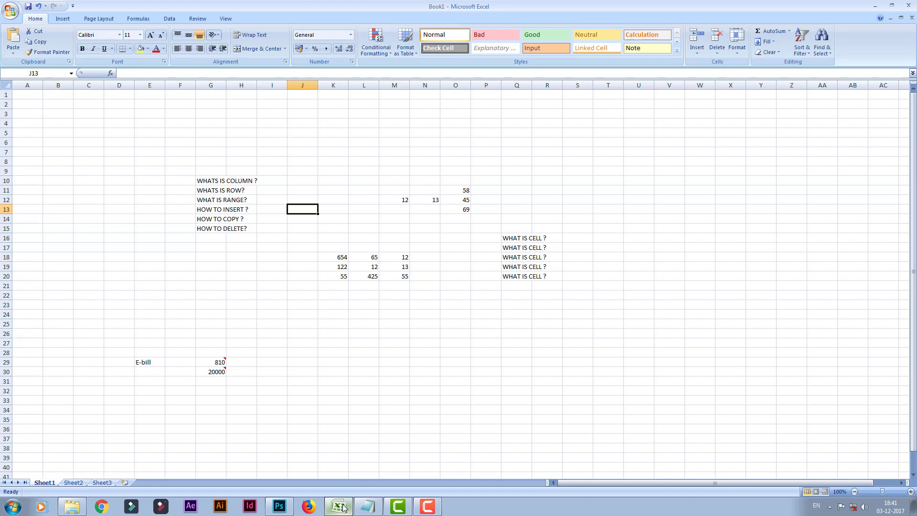
- Select the whole of column C and then the whole of row 3 to examine how each spans the sheet
{"action": "left_click", "coordinate": [90, 84]}
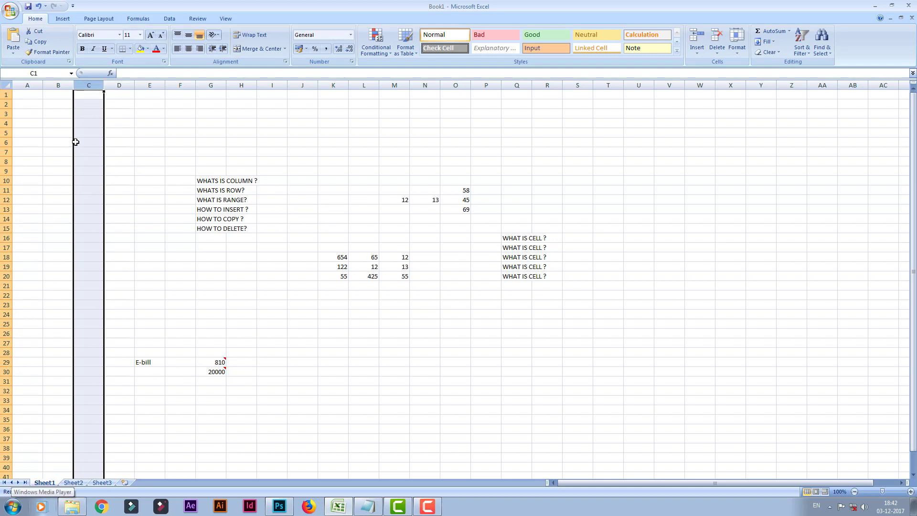
{"action": "left_click", "coordinate": [6, 114]}
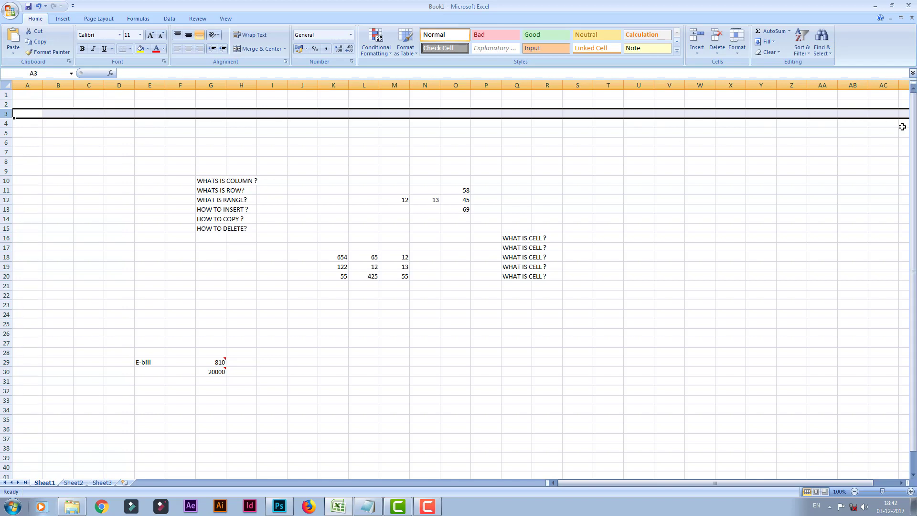
{"action": "left_click", "coordinate": [547, 184]}
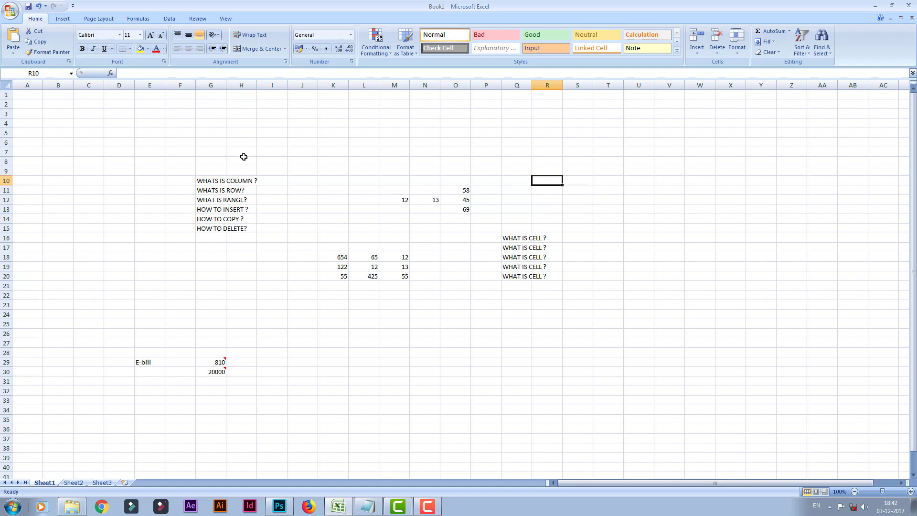
- Widen column G until its question texts fit with some room to spare, and make row 5 several times taller
{"action": "left_click", "coordinate": [210, 84]}
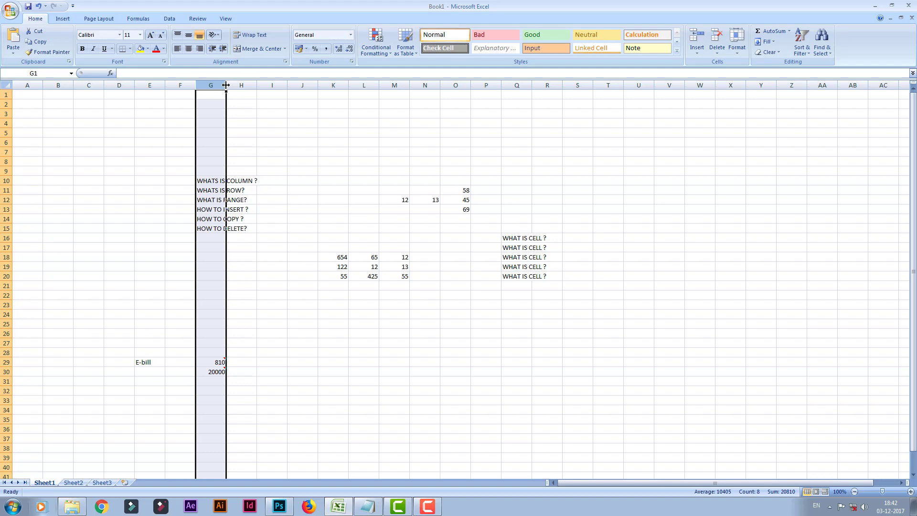
{"action": "left_click_drag", "start_coordinate": [226, 85], "coordinate": [260, 85]}
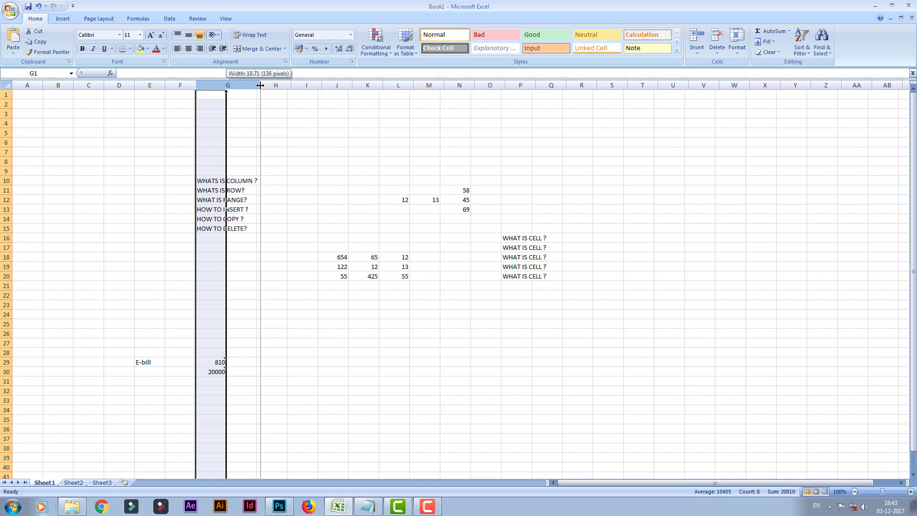
{"action": "left_click_drag", "start_coordinate": [261, 85], "coordinate": [260, 85]}
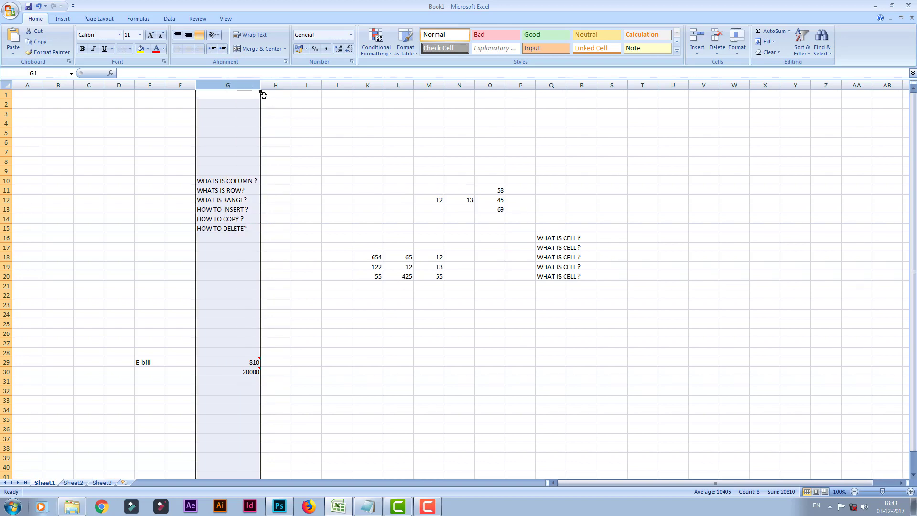
{"action": "left_click", "coordinate": [286, 133]}
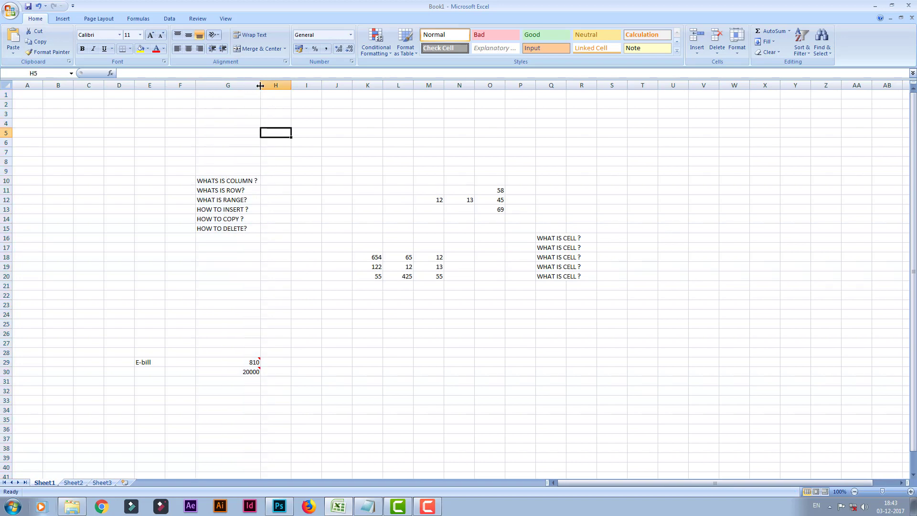
{"action": "left_click_drag", "start_coordinate": [260, 85], "coordinate": [279, 85]}
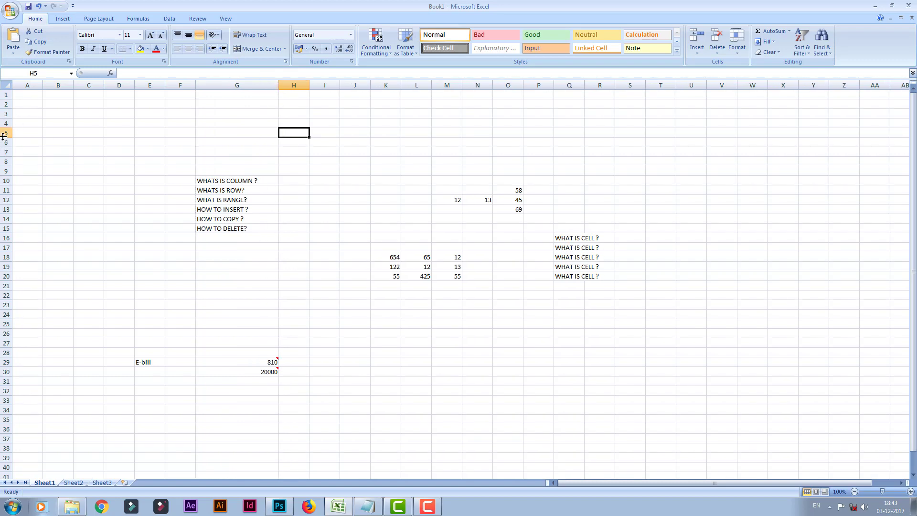
{"action": "left_click_drag", "start_coordinate": [3, 137], "coordinate": [2, 165]}
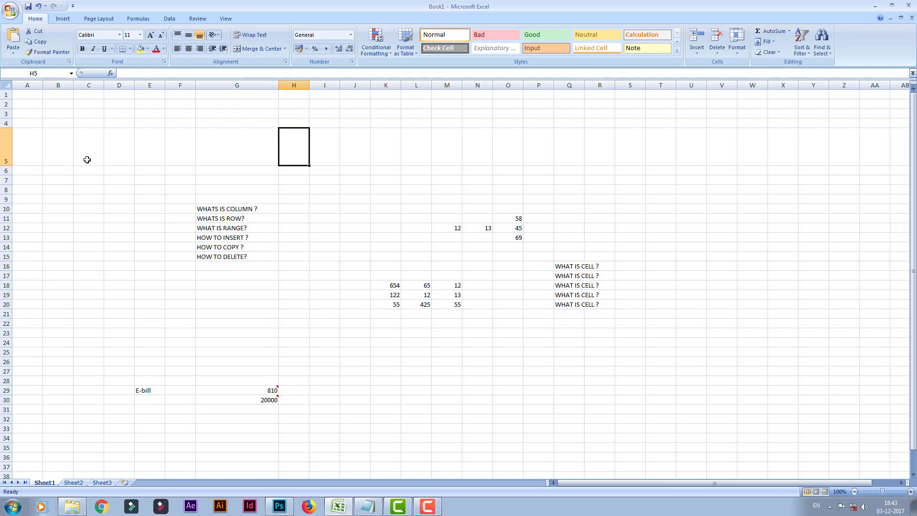
- Set the width of columns A through G to 10
{"action": "left_click_drag", "start_coordinate": [28, 85], "coordinate": [225, 101]}
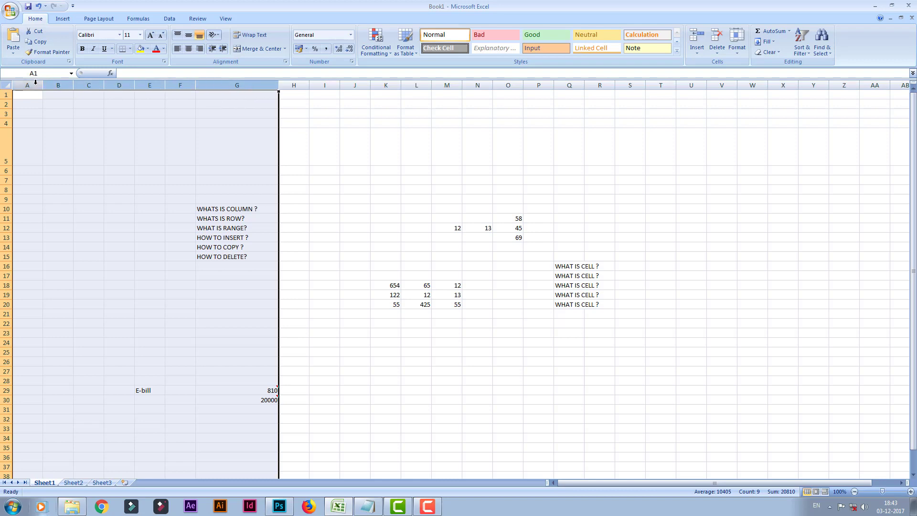
{"action": "left_click_drag", "start_coordinate": [27, 85], "coordinate": [247, 88]}
{"action": "left_click_drag", "start_coordinate": [247, 88], "coordinate": [248, 91]}
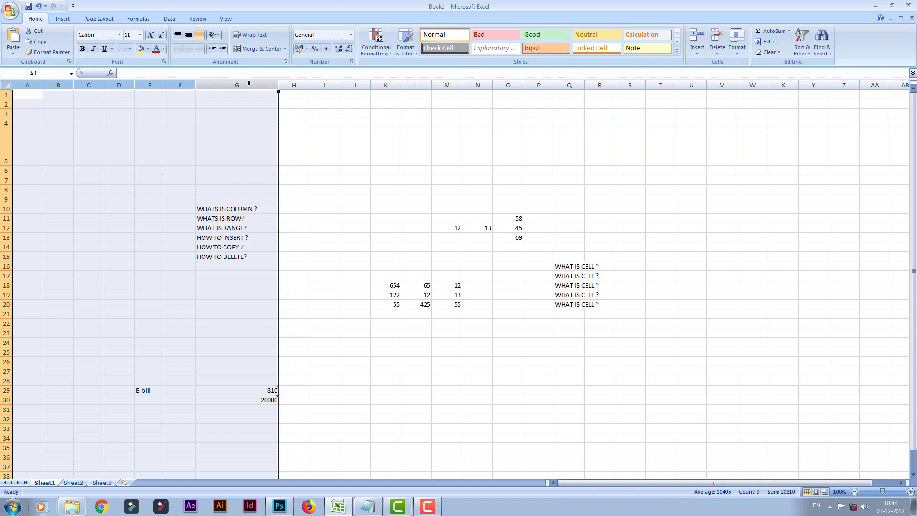
{"action": "left_click", "coordinate": [237, 85]}
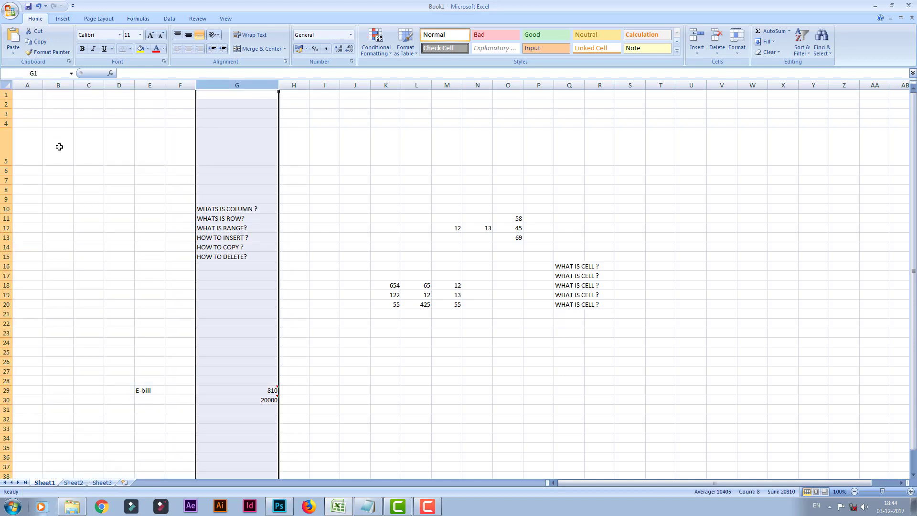
{"action": "left_click", "coordinate": [58, 146]}
{"action": "left_click_drag", "start_coordinate": [28, 85], "coordinate": [217, 89]}
{"action": "right_click", "coordinate": [218, 90]}
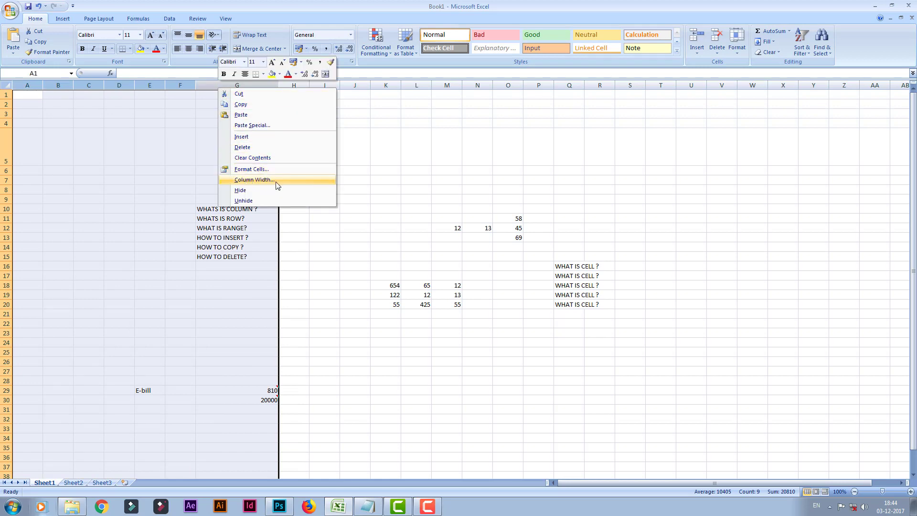
{"action": "left_click", "coordinate": [241, 180]}
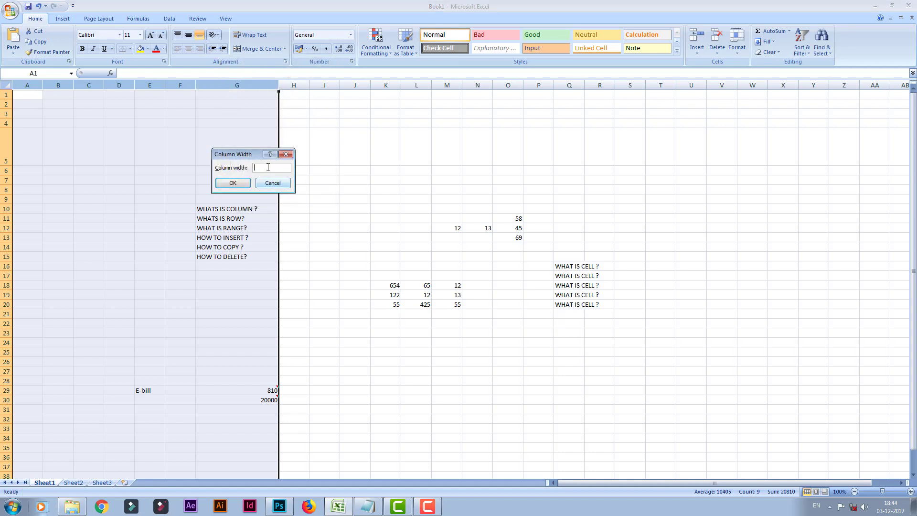
{"action": "type", "text": "10"}
{"action": "left_click", "coordinate": [239, 184]}
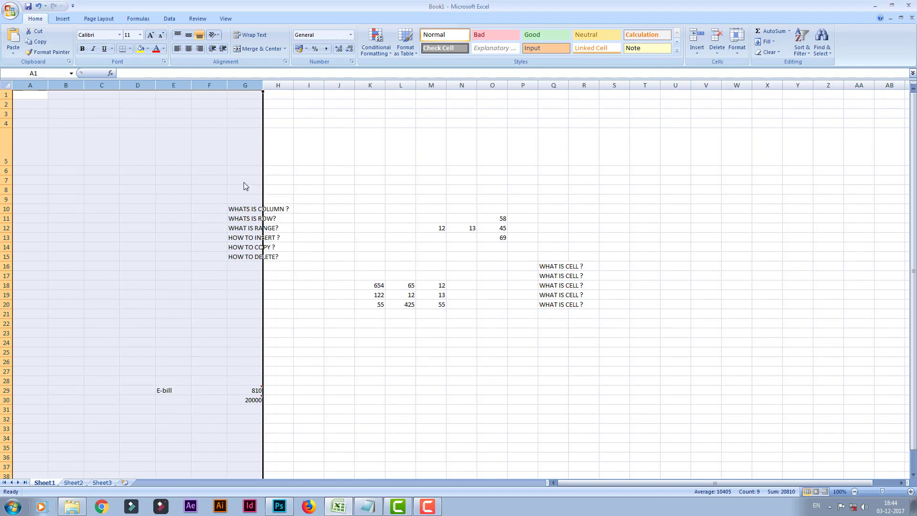
- Set the width of columns A through G to 20
{"action": "right_click", "coordinate": [244, 86]}
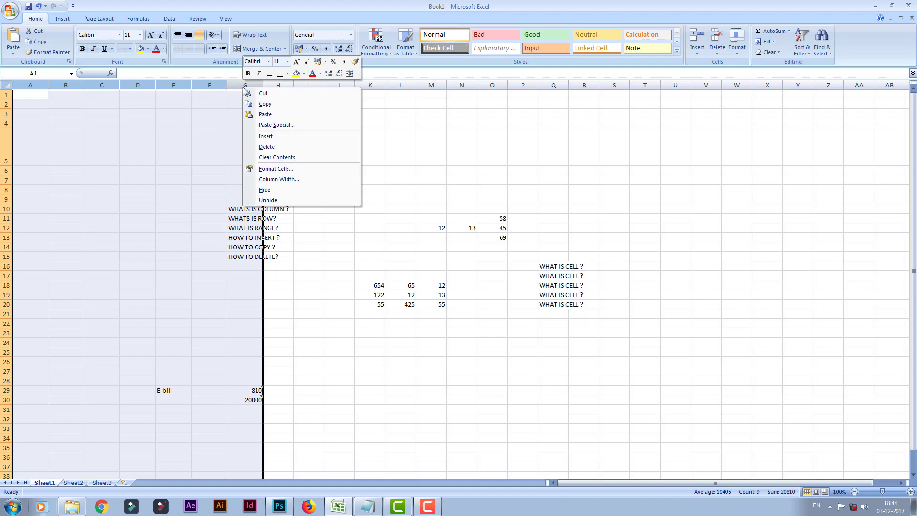
{"action": "left_click", "coordinate": [261, 179]}
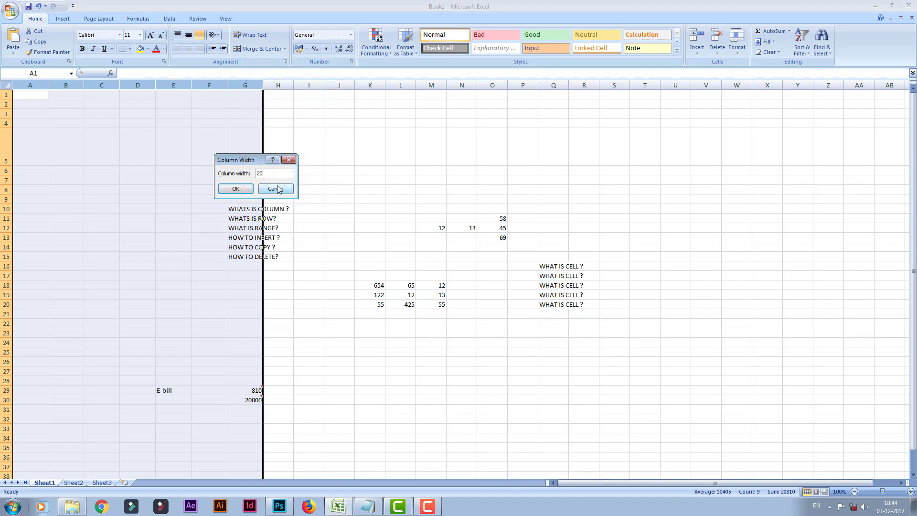
{"action": "left_click", "coordinate": [236, 190]}
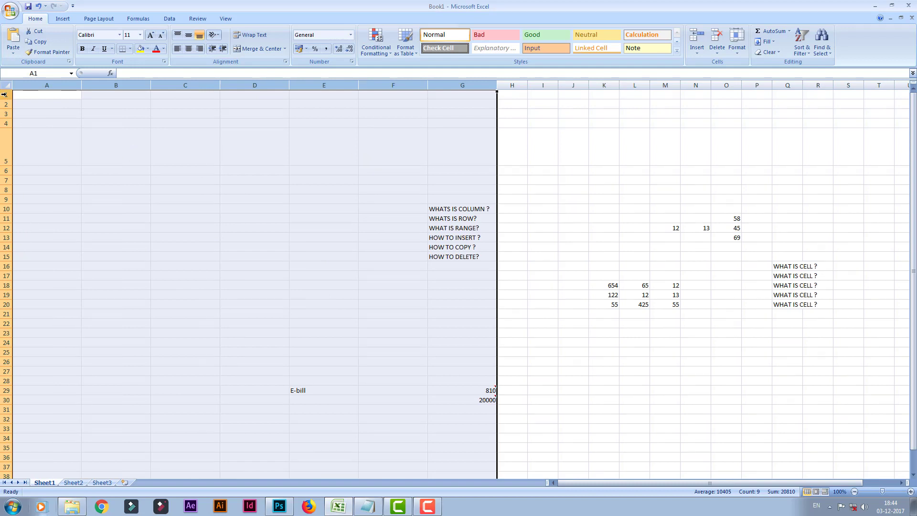
- Set the height of rows 1 through 30 to 5
{"action": "left_click_drag", "start_coordinate": [2, 95], "coordinate": [6, 404]}
{"action": "right_click", "coordinate": [7, 333]}
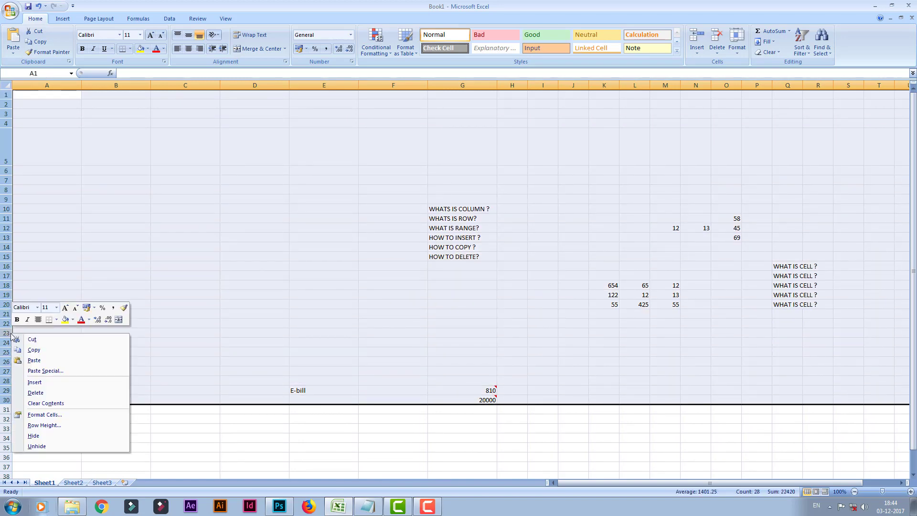
{"action": "left_click", "coordinate": [49, 428]}
{"action": "left_click_drag", "start_coordinate": [46, 406], "coordinate": [340, 334]}
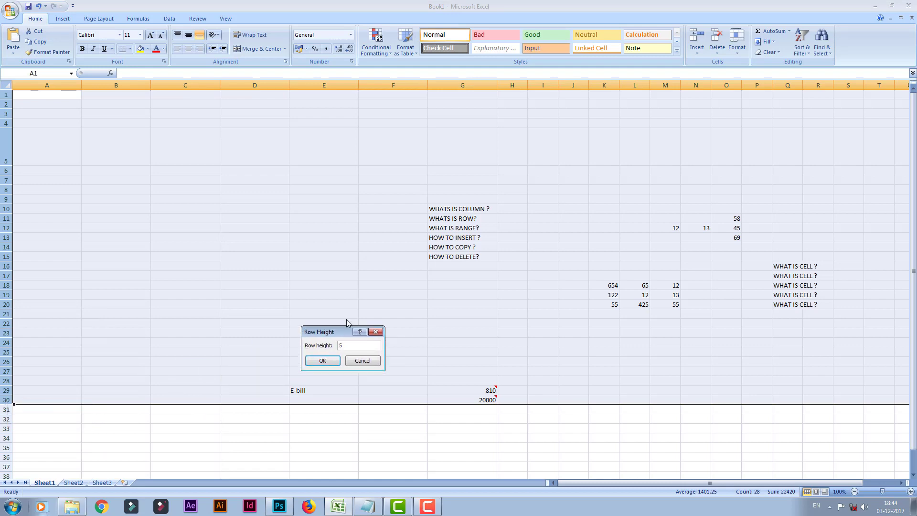
{"action": "left_click", "coordinate": [336, 359]}
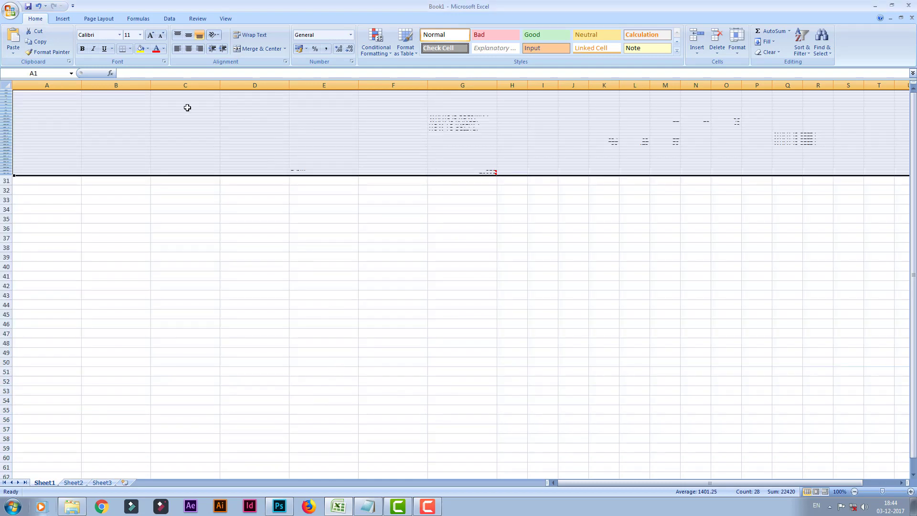
- Enter a larger row height for rows 1 through 30 so their contents are readable, and clear the selection
{"action": "right_click", "coordinate": [8, 146]}
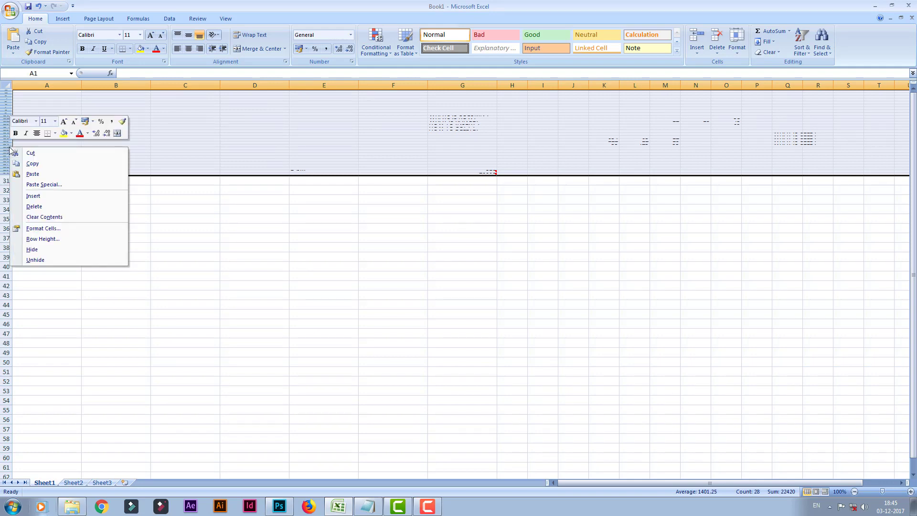
{"action": "left_click", "coordinate": [53, 239]}
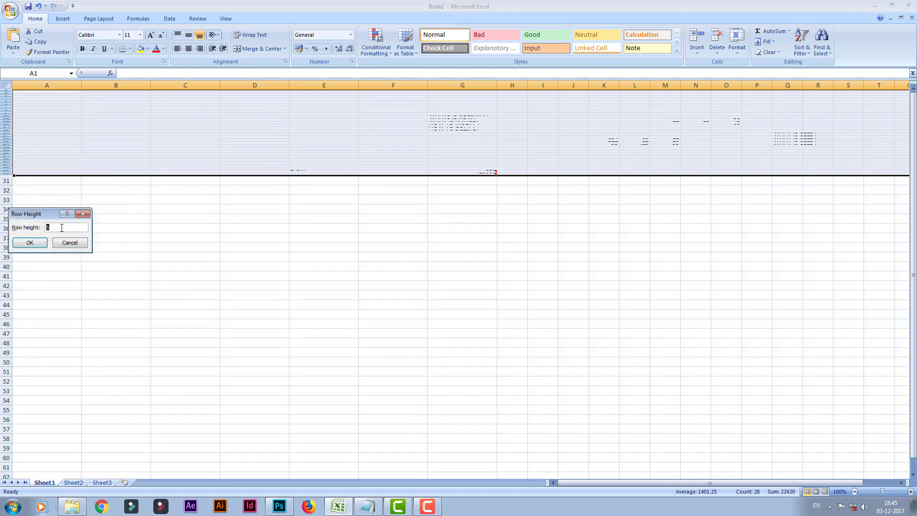
{"action": "left_click", "coordinate": [27, 242]}
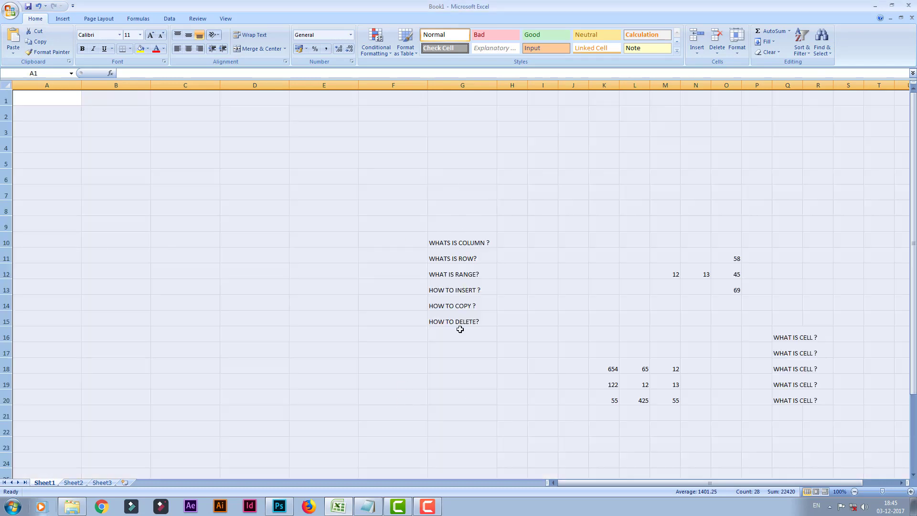
{"action": "left_click", "coordinate": [498, 159]}
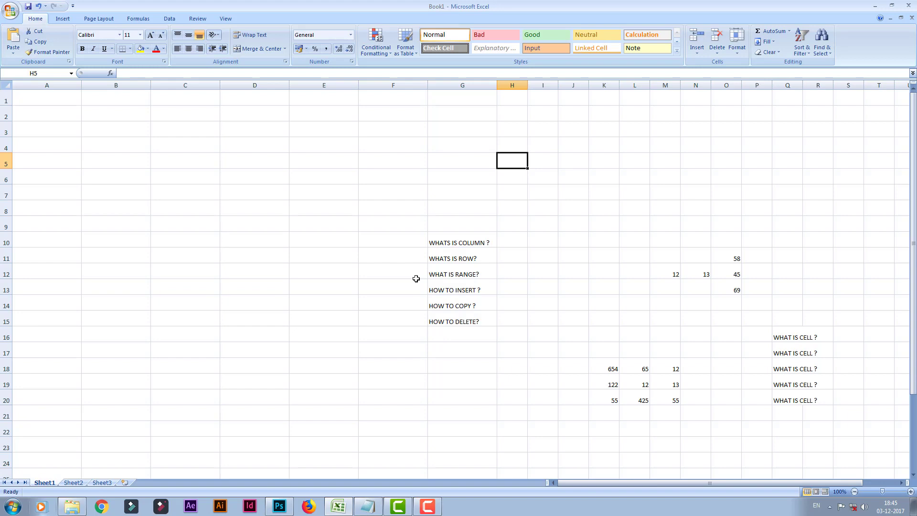
- Open the column width setting for columns A through G
{"action": "left_click_drag", "start_coordinate": [34, 86], "coordinate": [447, 104]}
{"action": "right_click", "coordinate": [472, 86]}
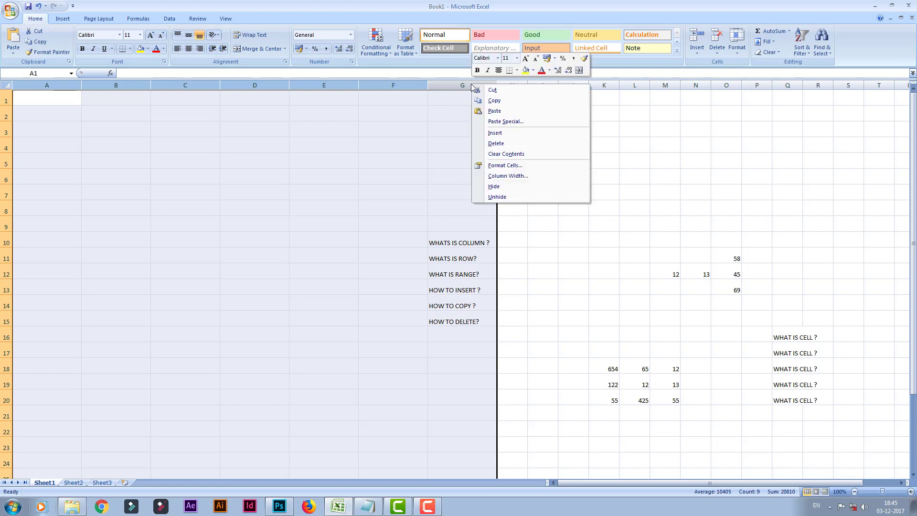
{"action": "left_click", "coordinate": [510, 176]}
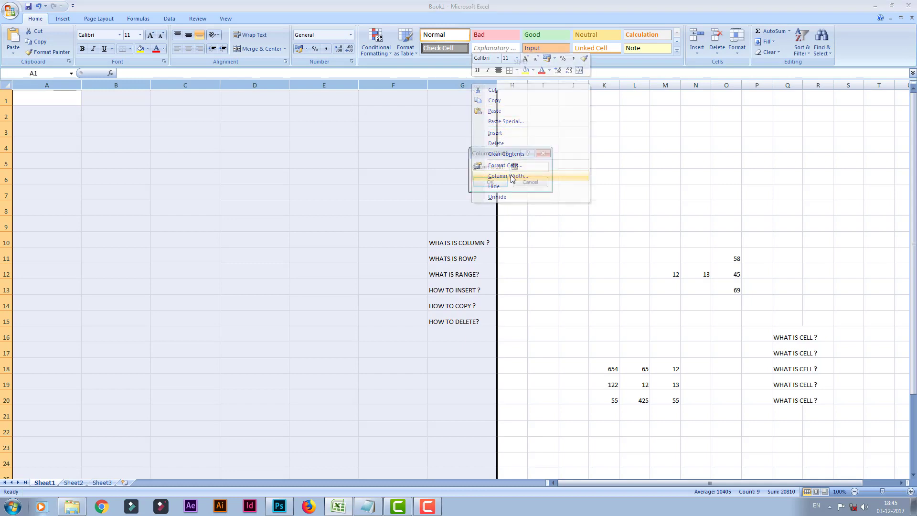